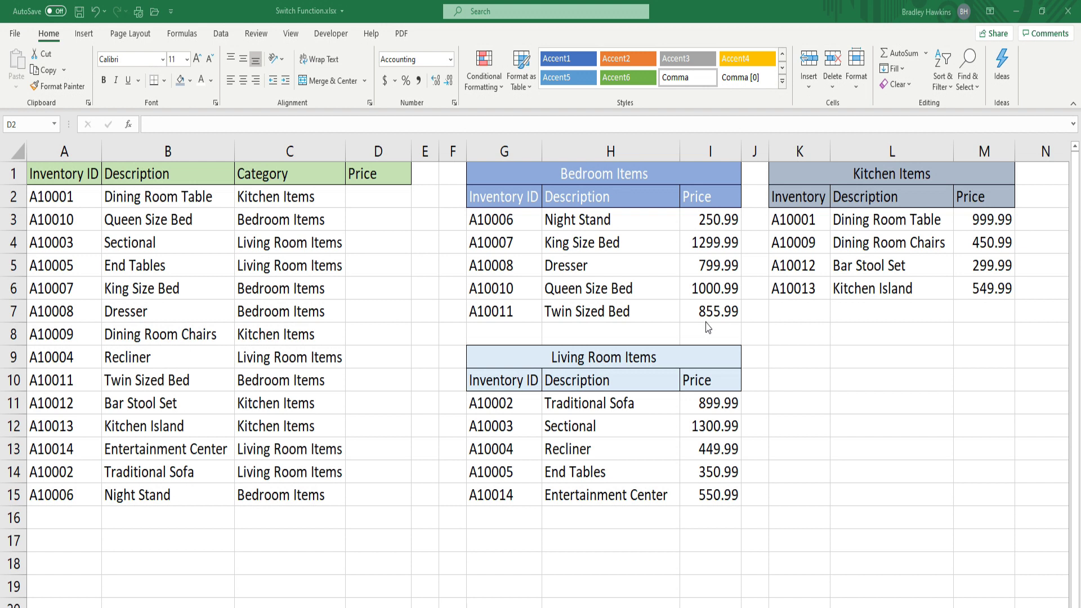
Start a SWITCH formula in D2 that tests C2's category.
left_click(358, 200)
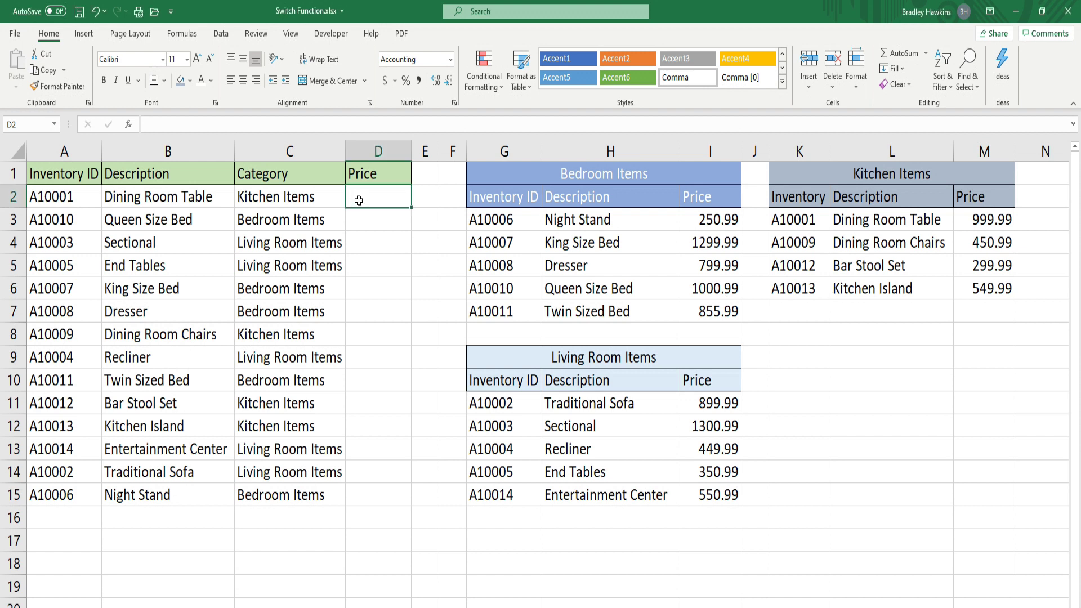
type("=Sw")
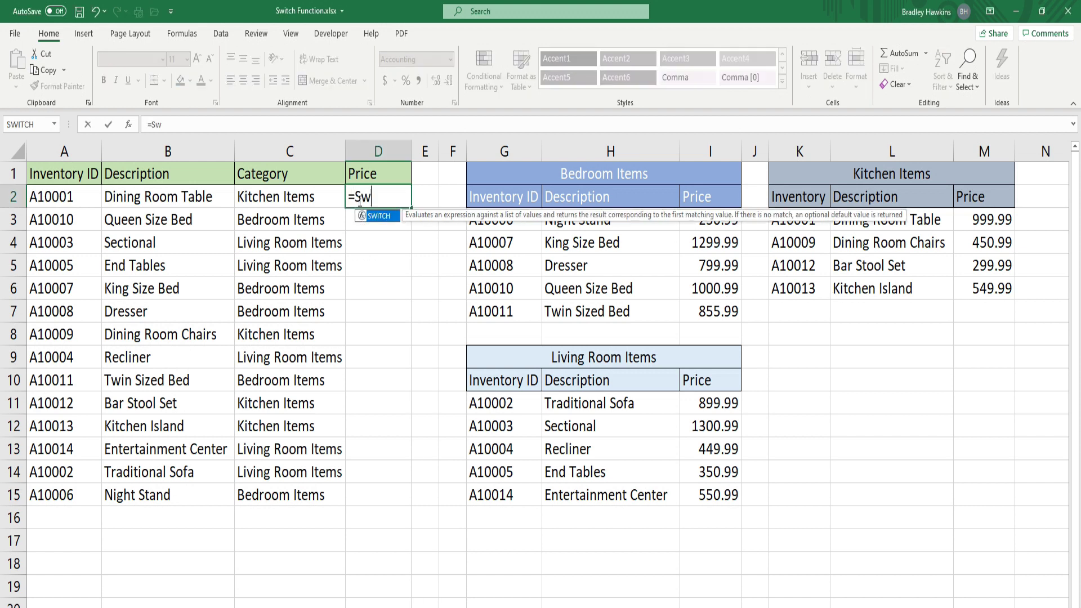
key("Tab")
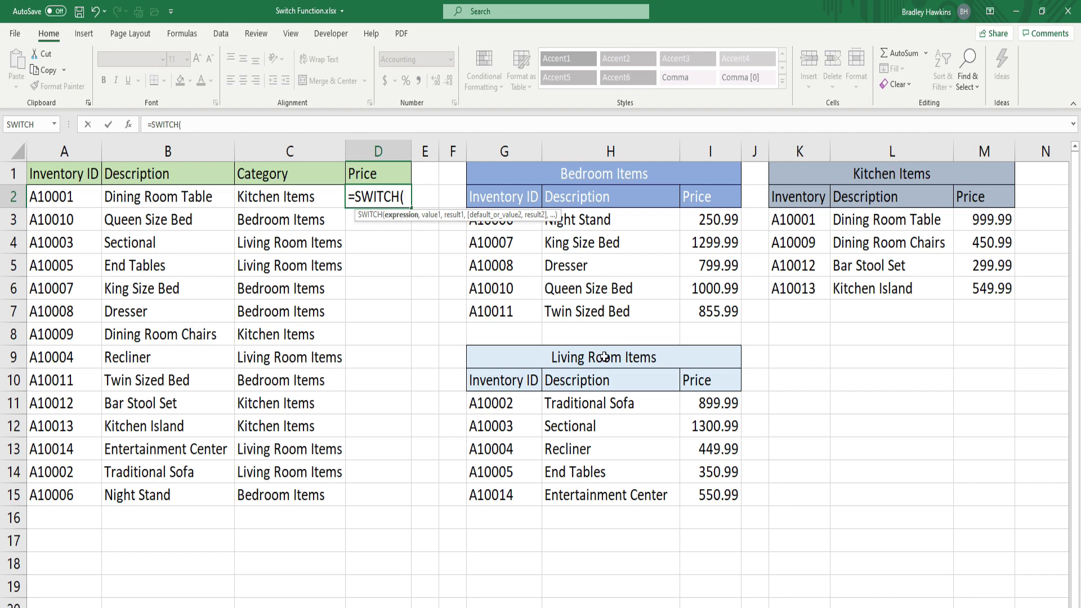
left_click(316, 197)
type(",")
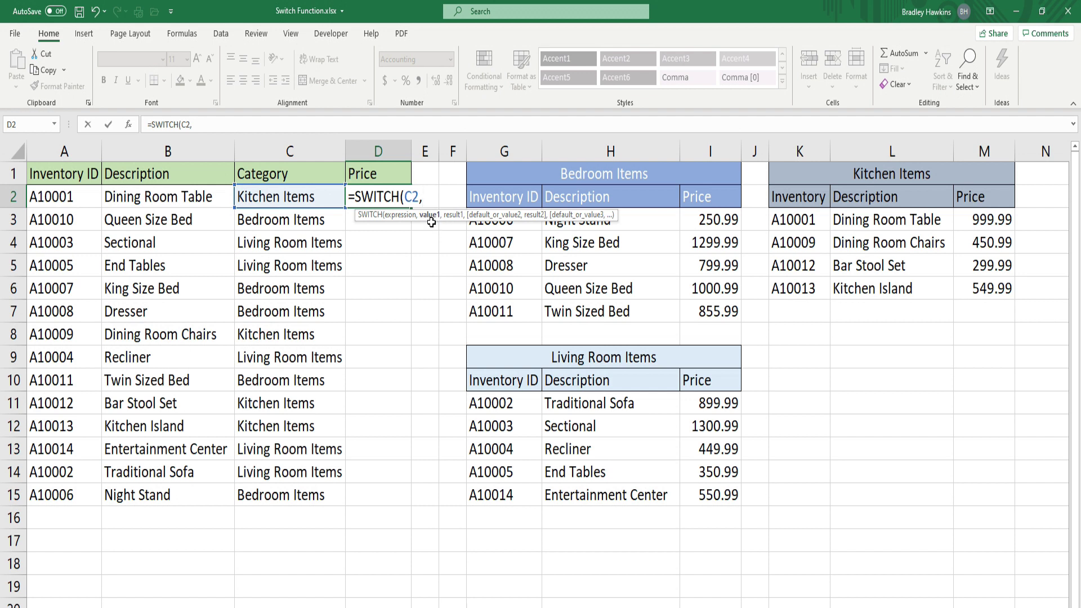
Add the absolute $G$1 Bedroom Items title as the first match and begin a VLOOKUP.
left_click(607, 177)
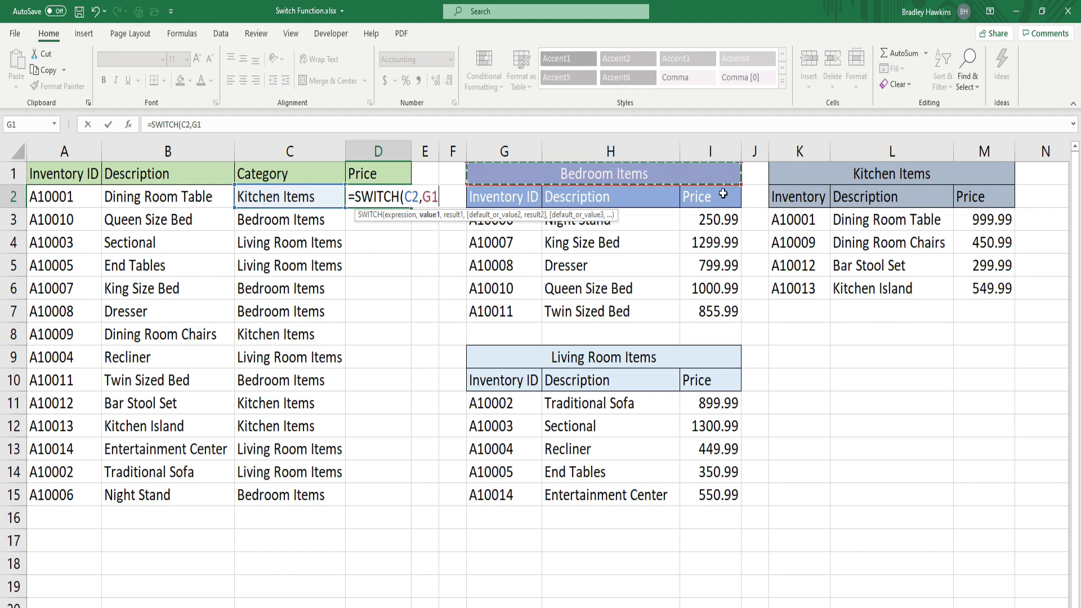
key("F4")
type(",")
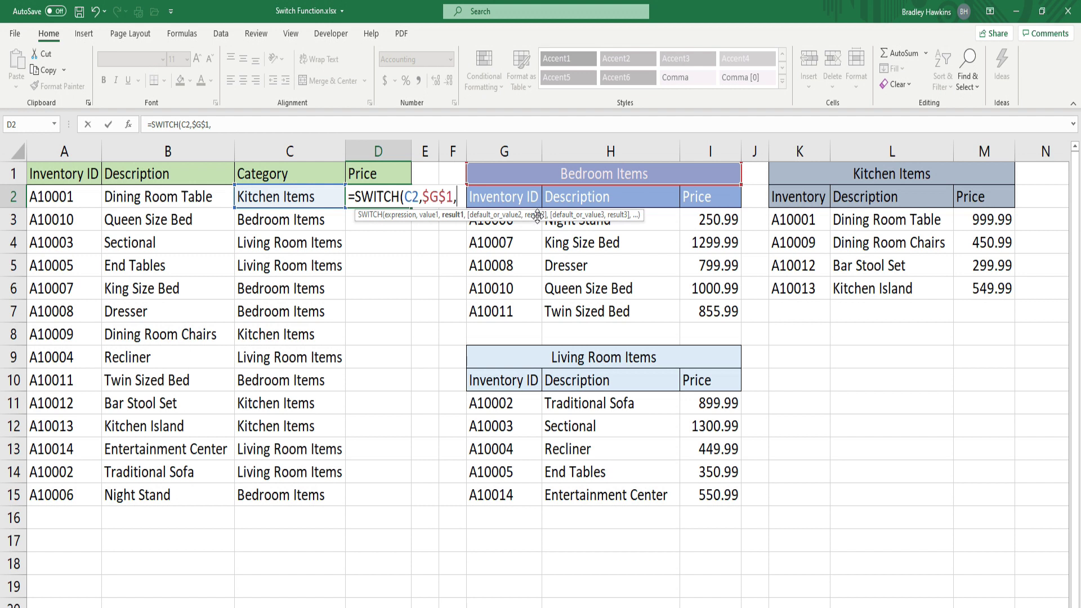
left_click_drag(537, 214, 431, 266)
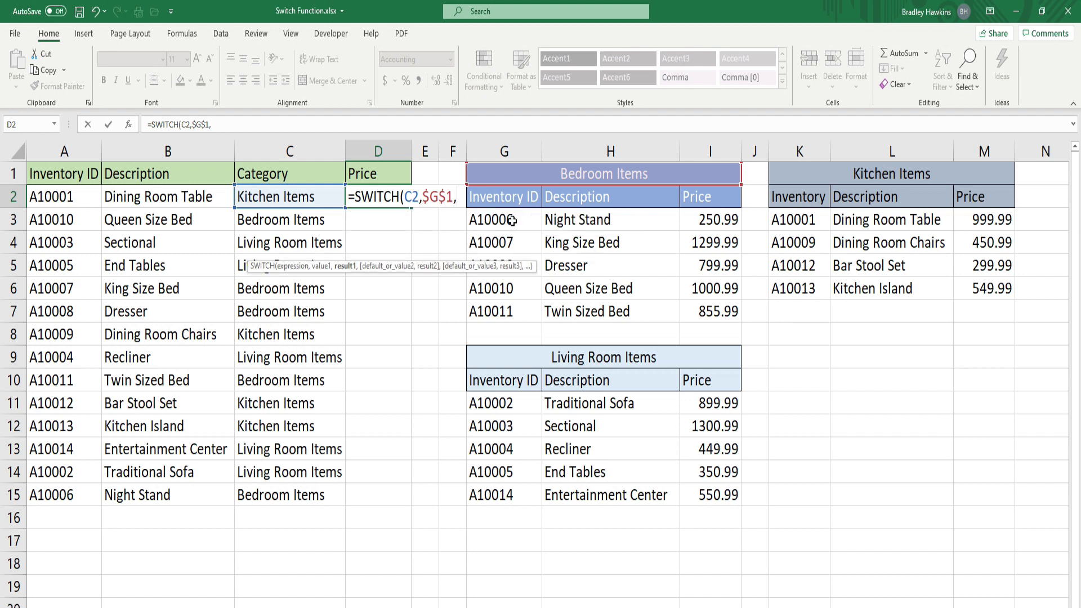
type("VL")
key("Tab")
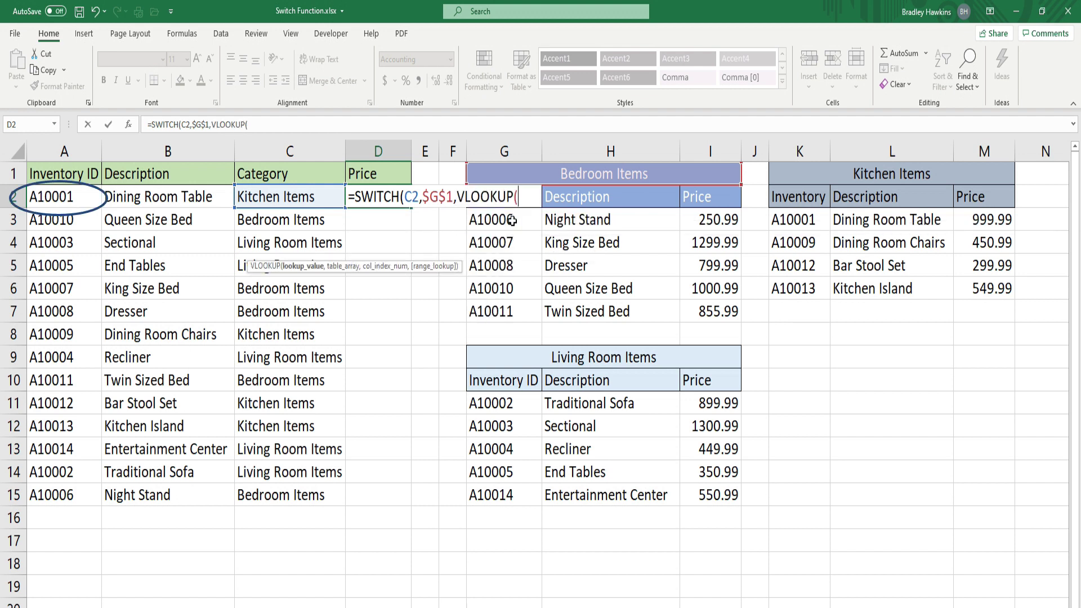
Complete the bedroom case as VLOOKUP(A2,$G$3:$I$7,3,0).
left_click(66, 197)
type(",")
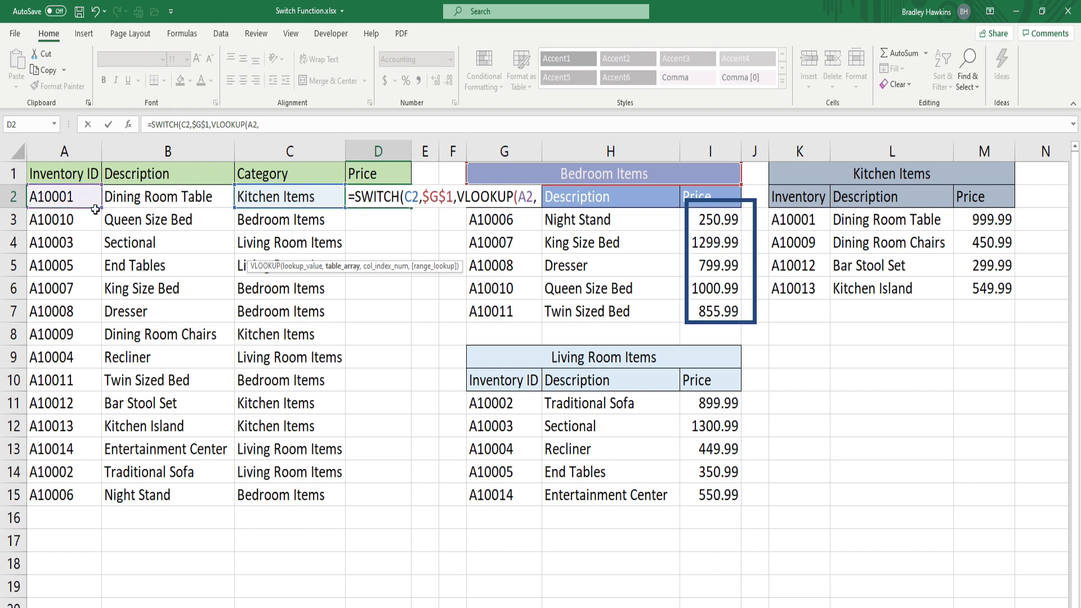
left_click_drag(504, 220, 710, 307)
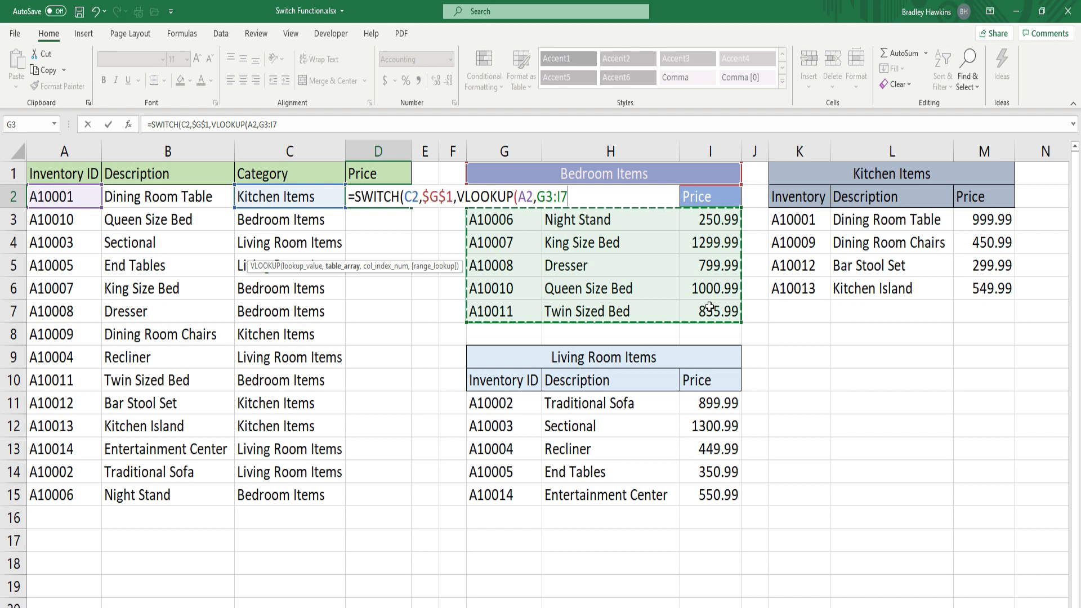
key("F4")
type(",")
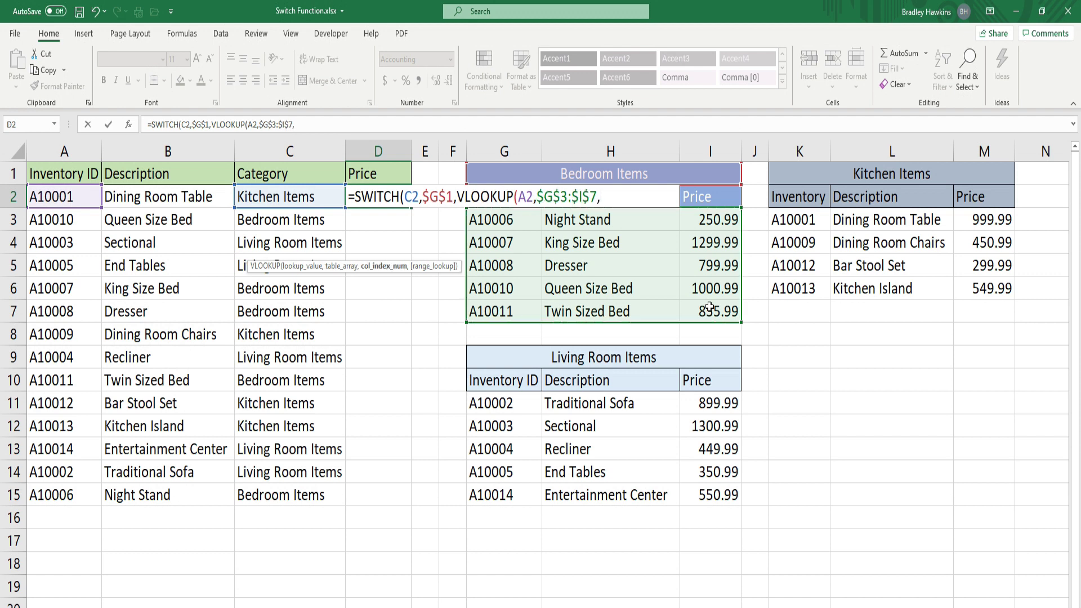
type("3,0")
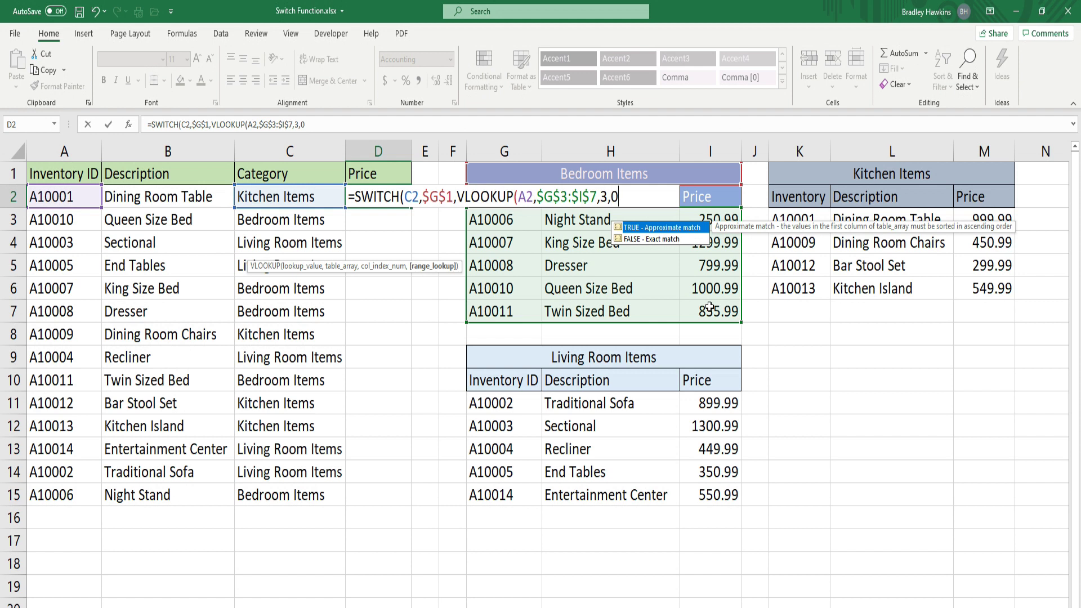
type("),")
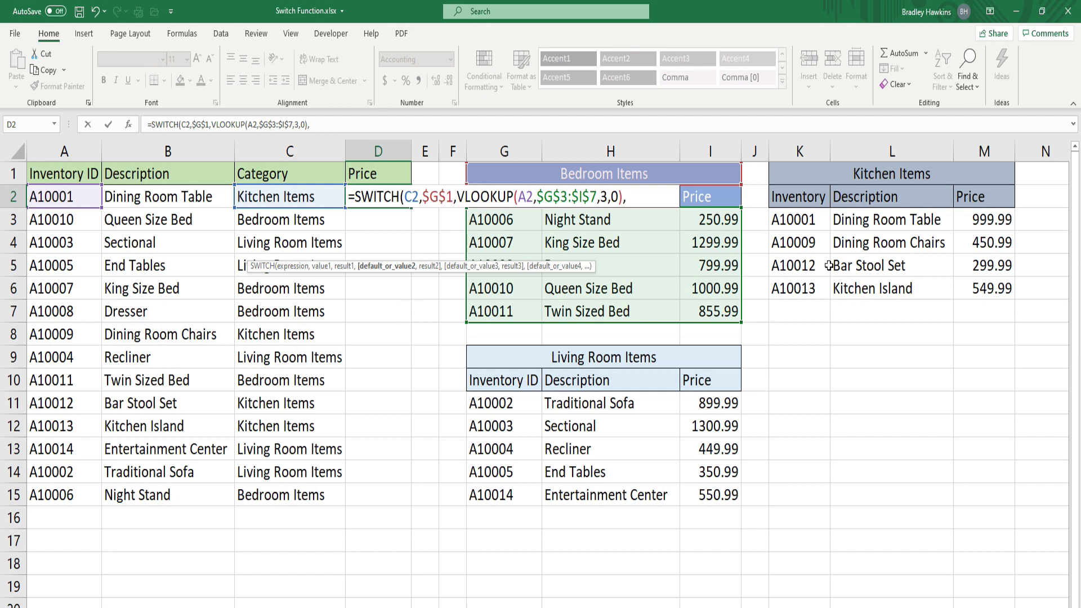
Add a $K$1 kitchen case returning VLOOKUP(A2,$K$3:$M$6,3,0).
left_click(888, 175)
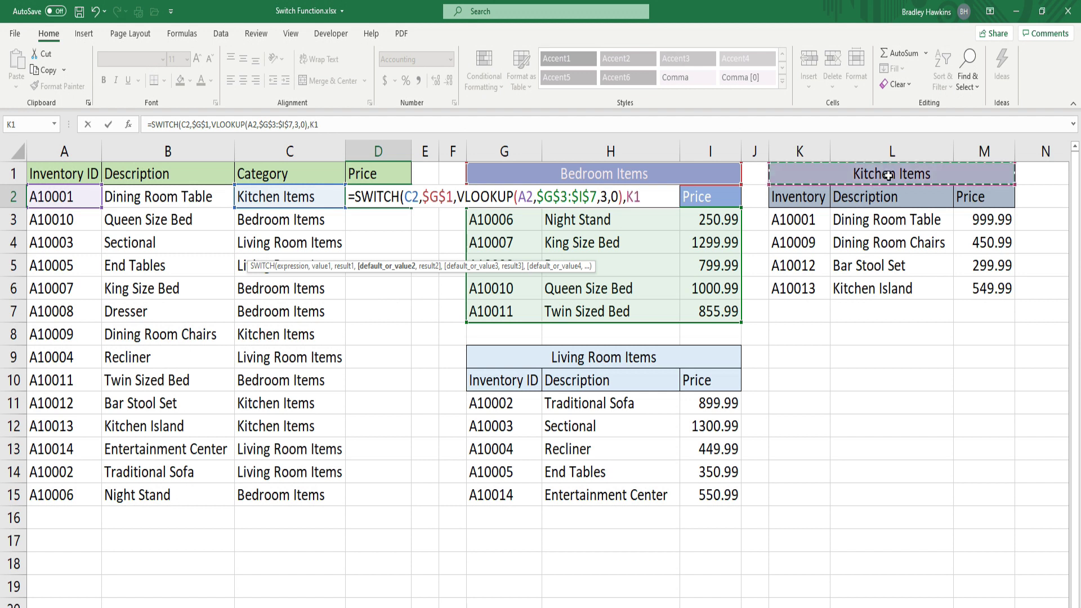
key("F4")
type(",")
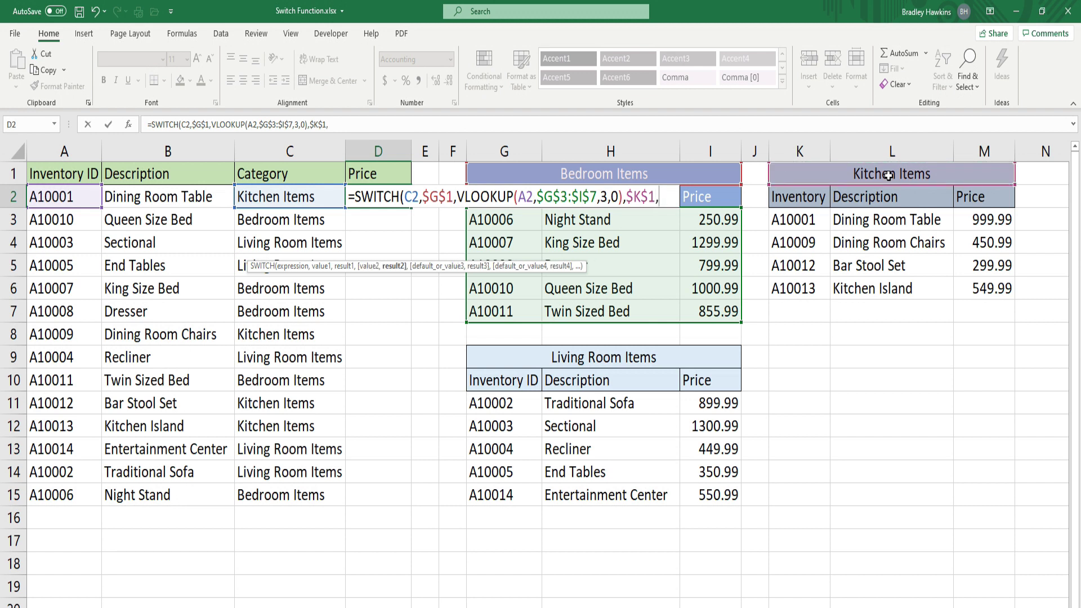
type("vl")
key("Tab")
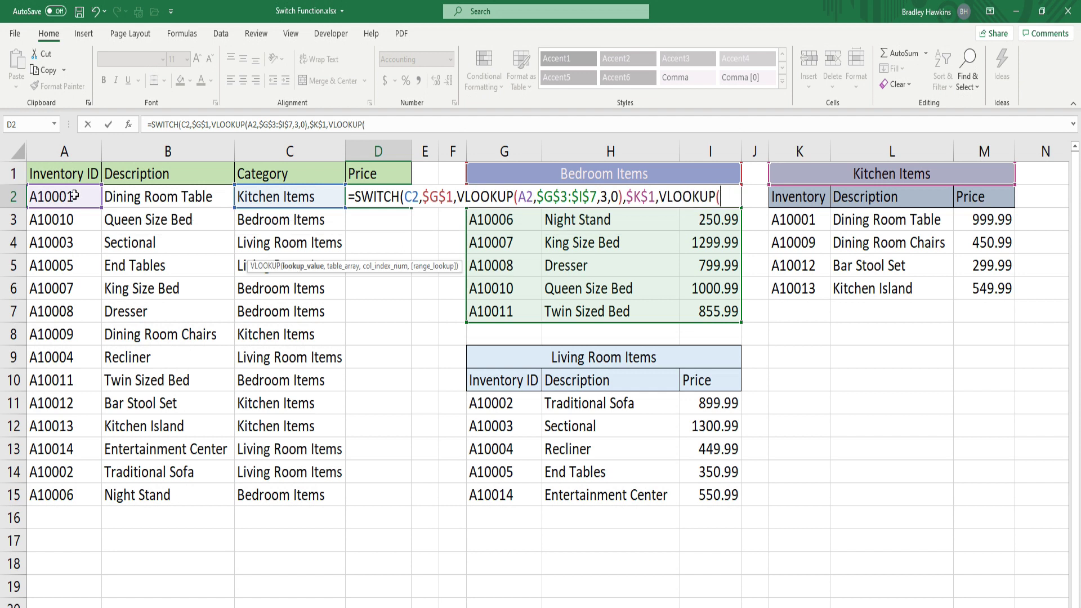
left_click(75, 196)
type(",")
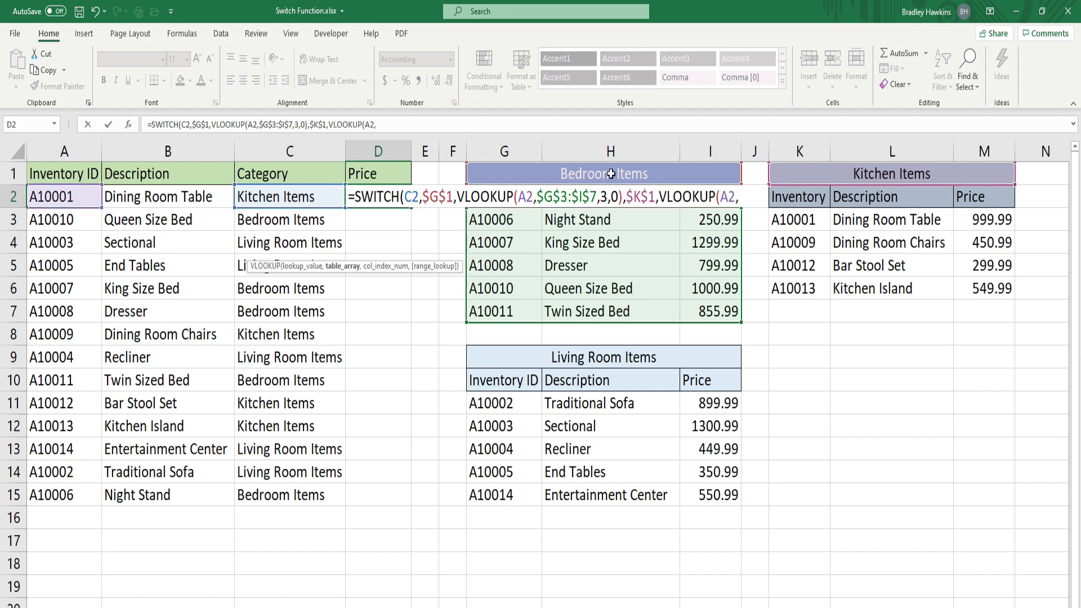
left_click_drag(772, 221, 967, 292)
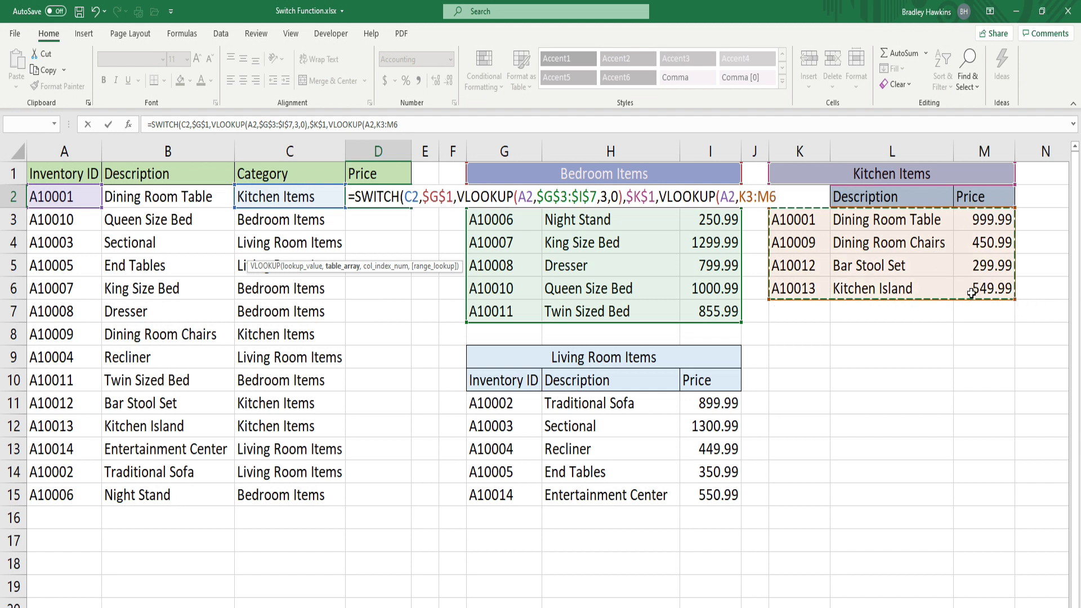
key("F4")
type(",3")
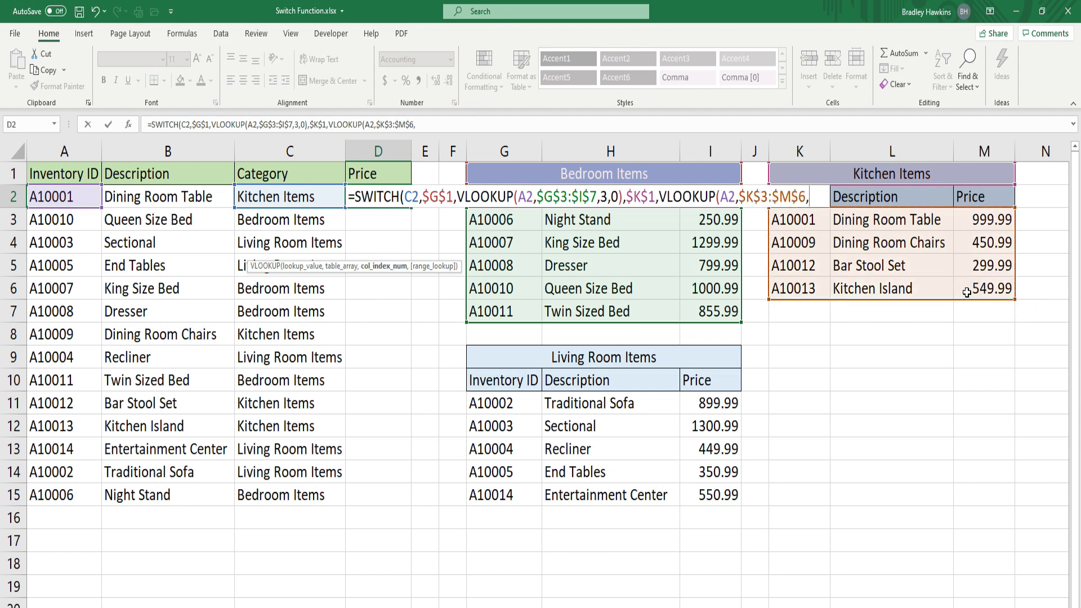
type(",0)")
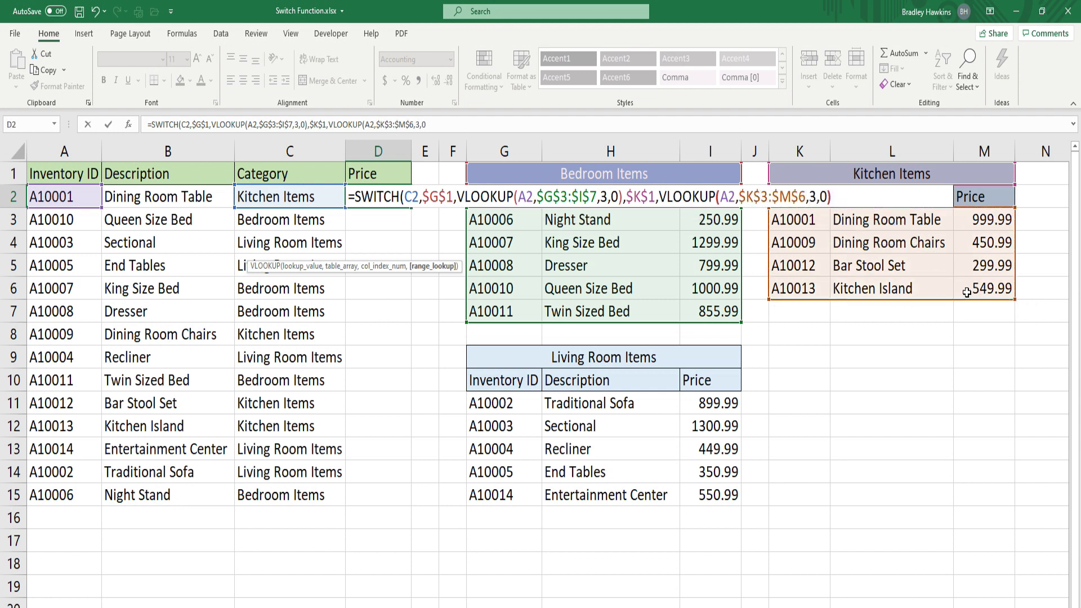
type(",")
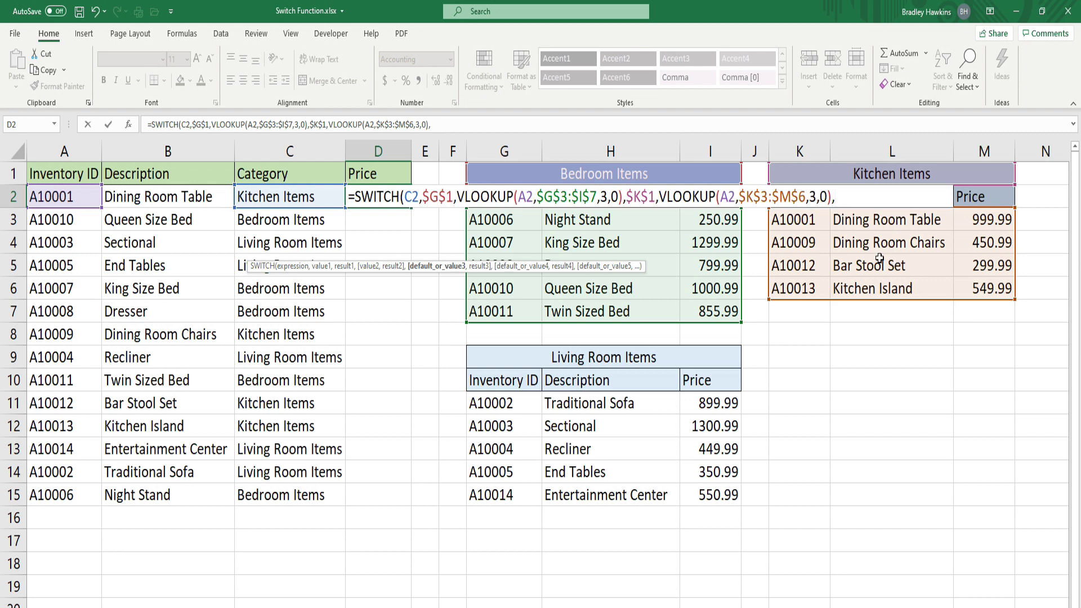
Close the SWITCH with a default VLOOKUP(A2,$G$11:$I$15,3,0) and commit, giving 999.99.
type("VL")
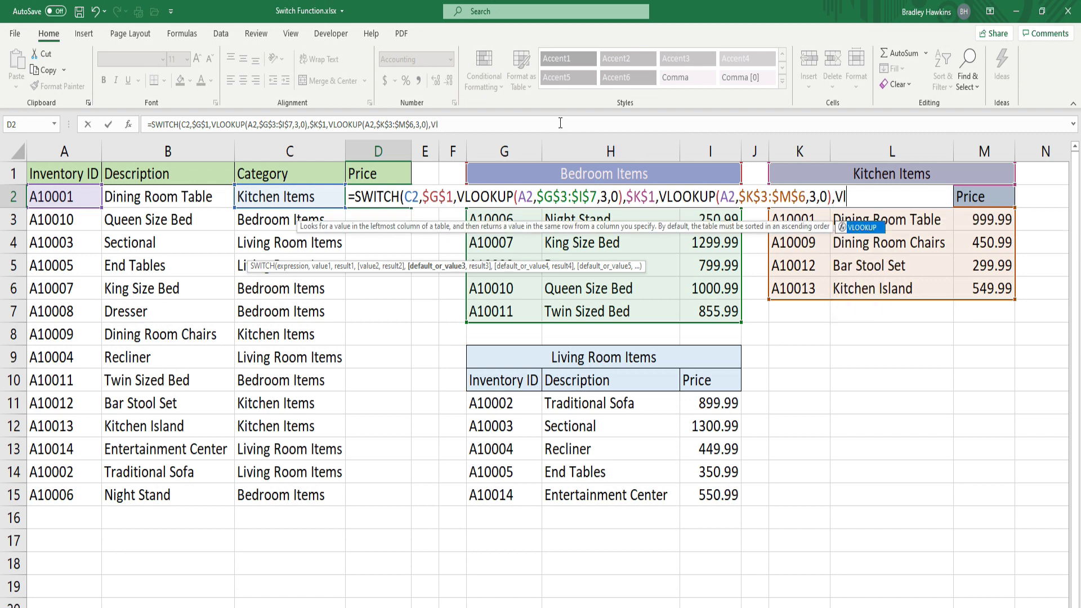
key("Tab")
left_click(70, 194)
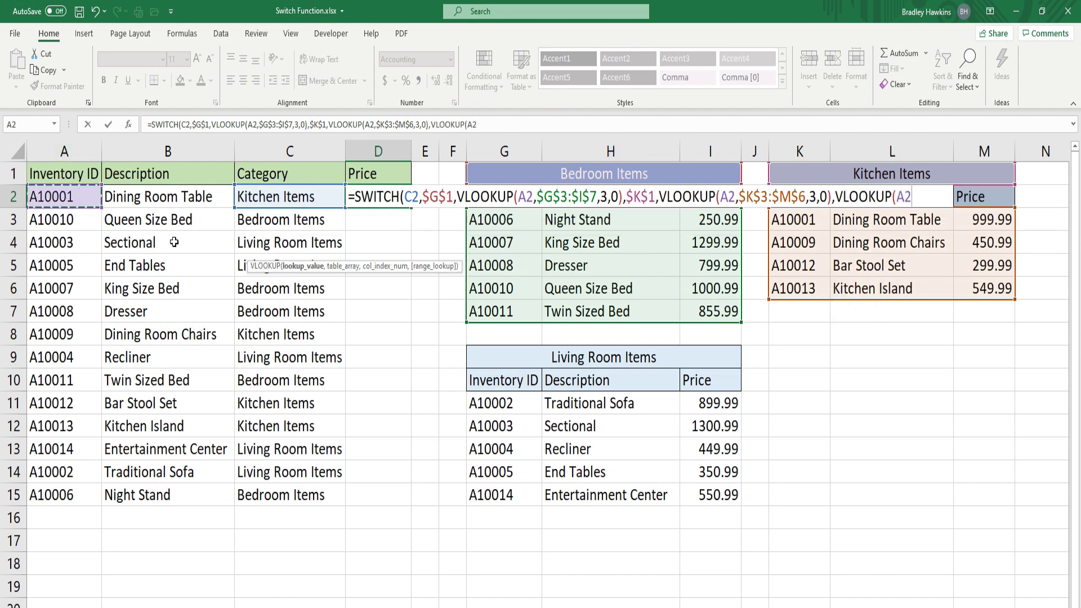
type(",")
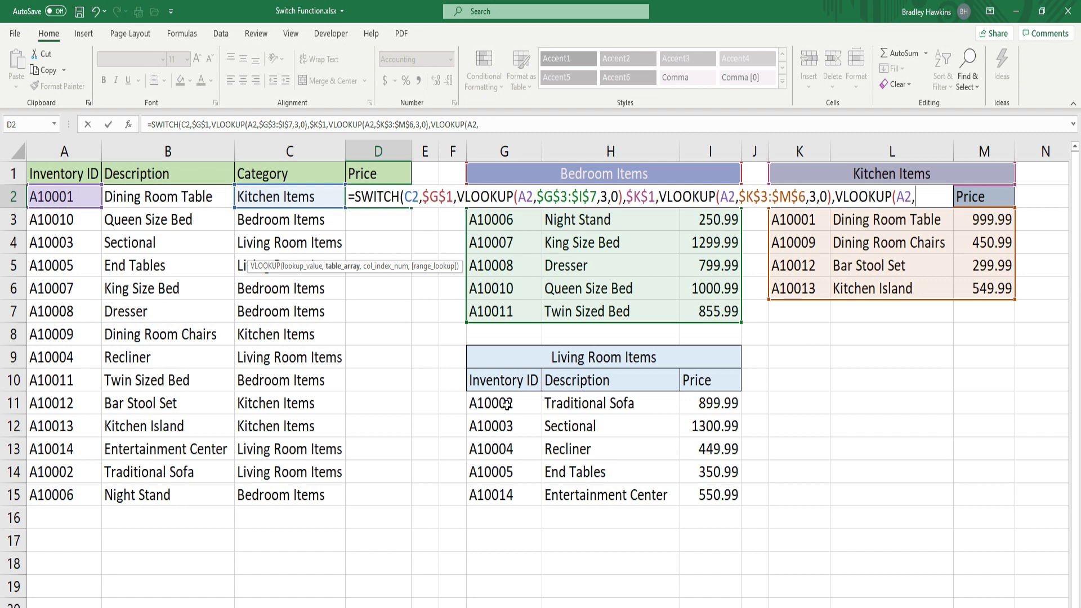
left_click_drag(506, 403, 731, 488)
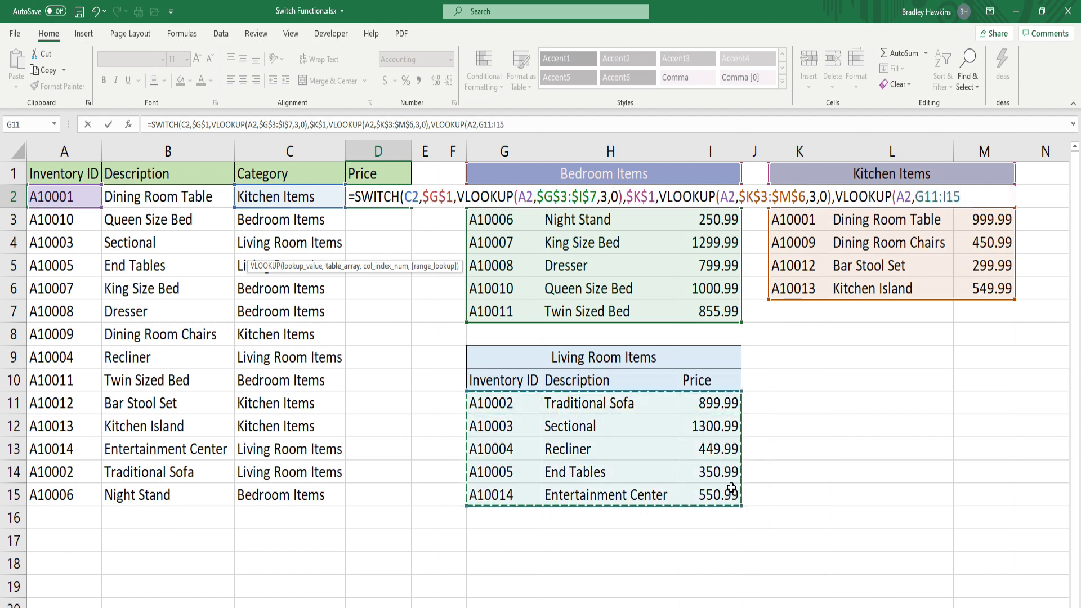
key("F4")
type(",3")
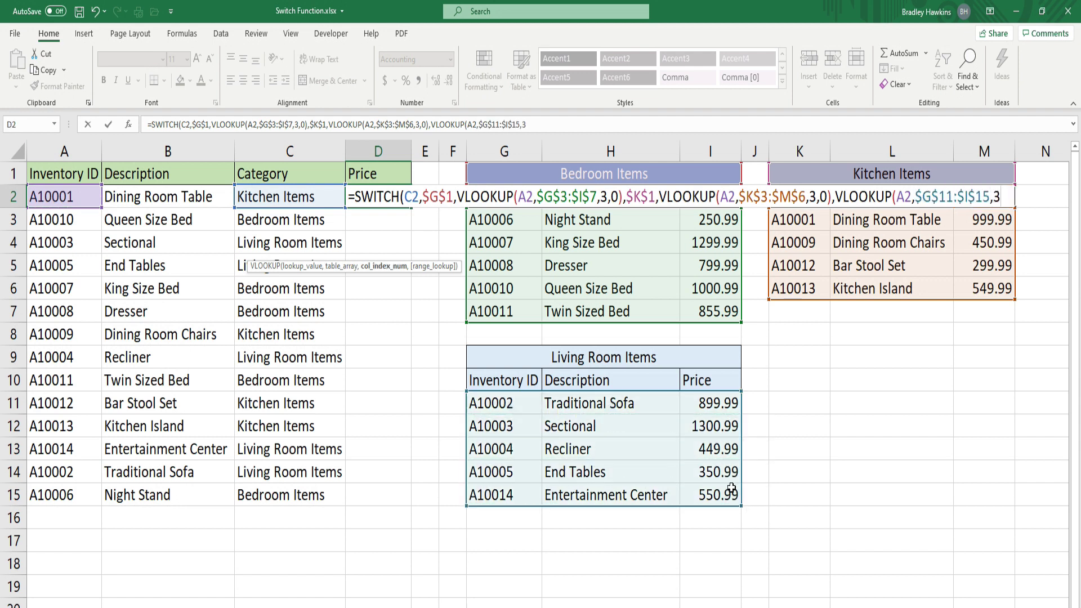
type(",0))")
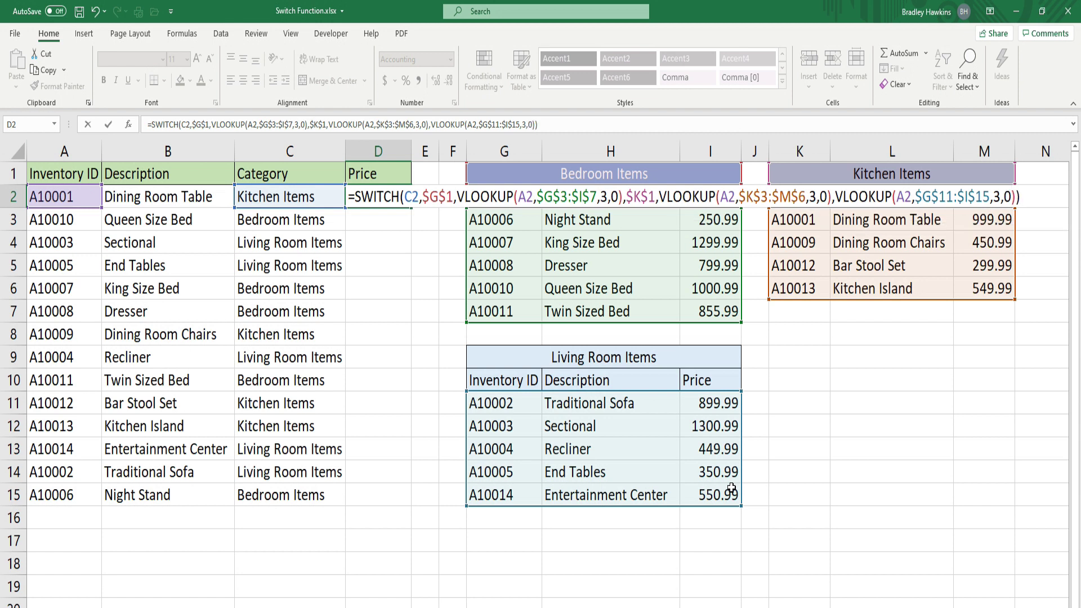
key("Return")
left_click(387, 197)
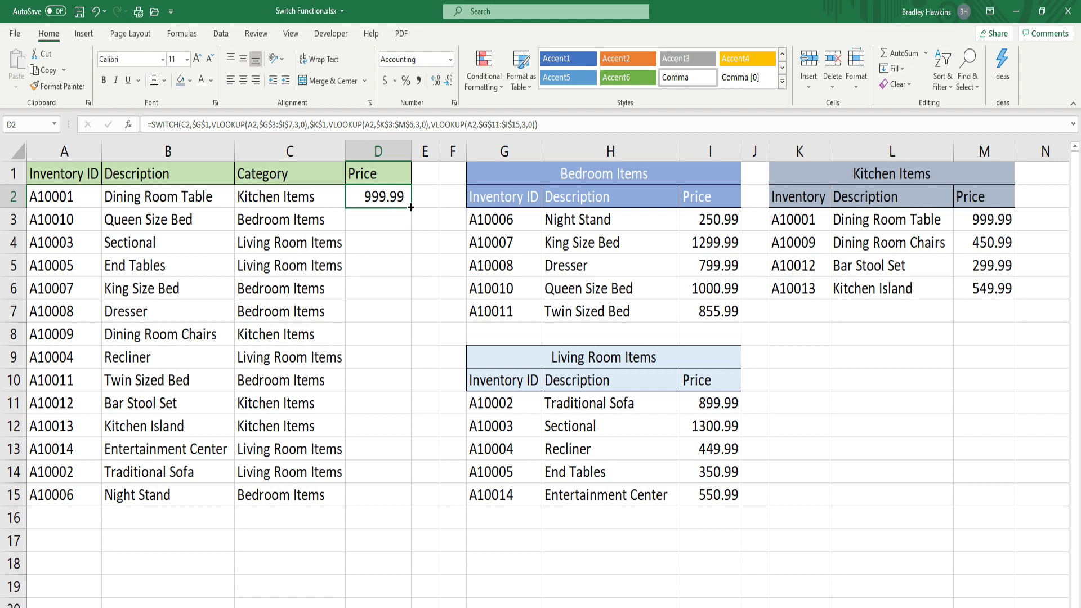
Fill the formula down to D15 and check Traditional Sofa's 899.99 against the Living Room table.
double_click(411, 207)
left_click(450, 286)
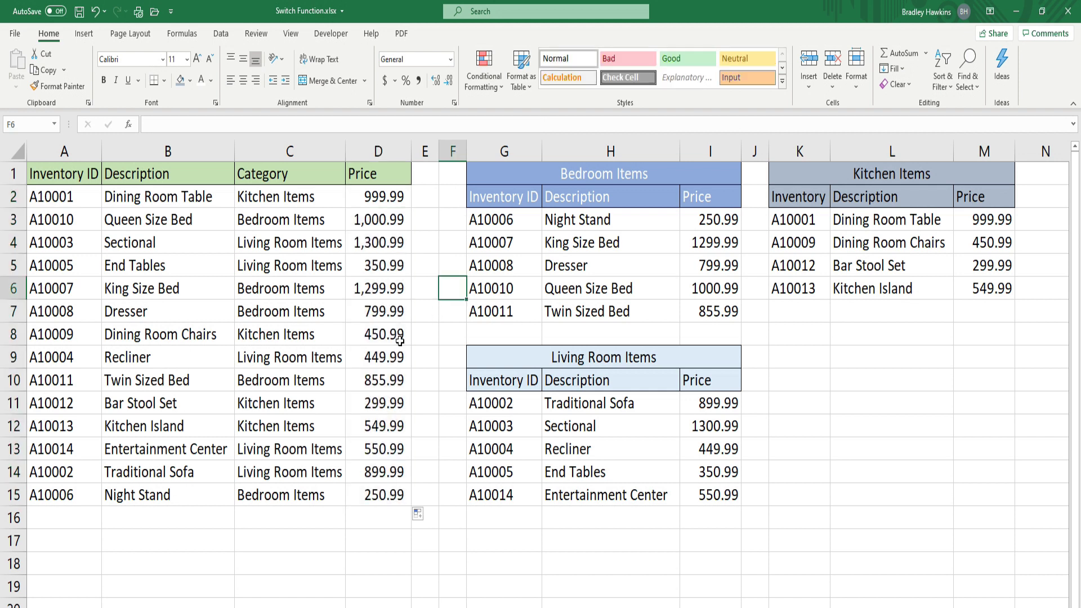
left_click(182, 472)
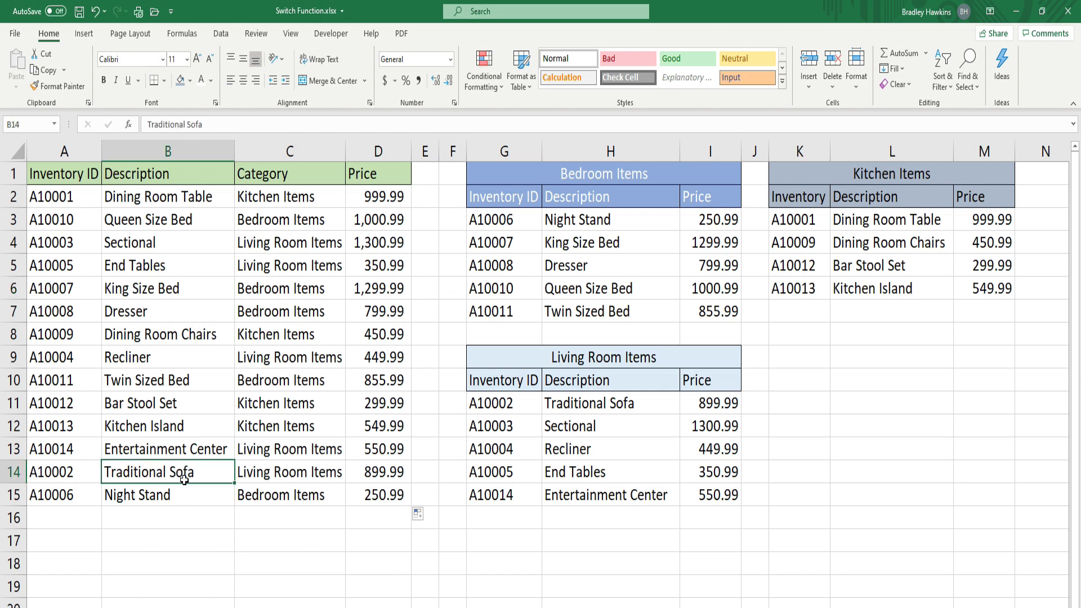
left_click(279, 472)
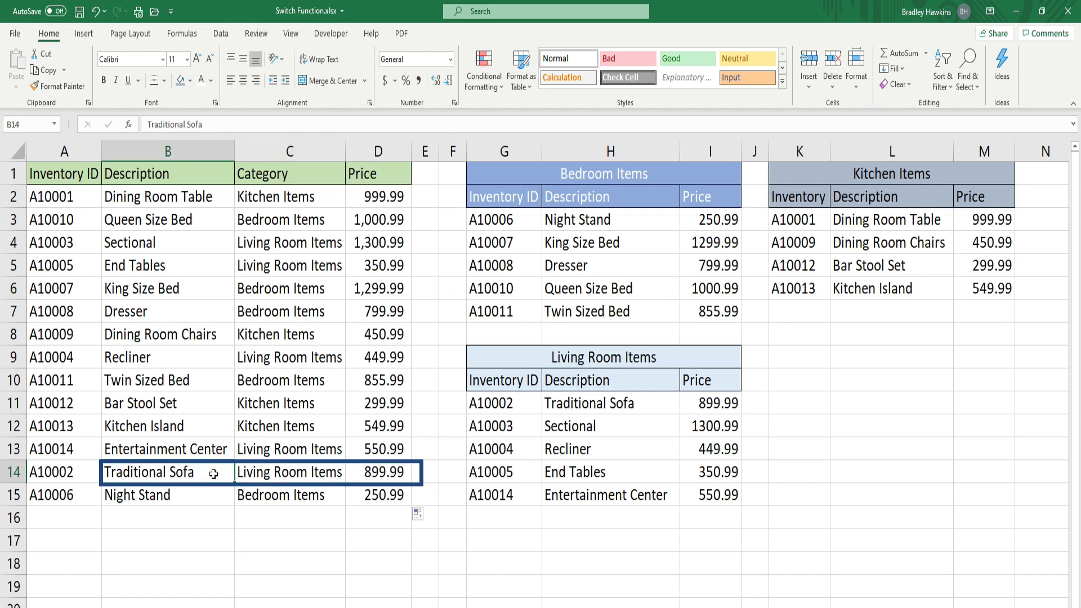
left_click(397, 478)
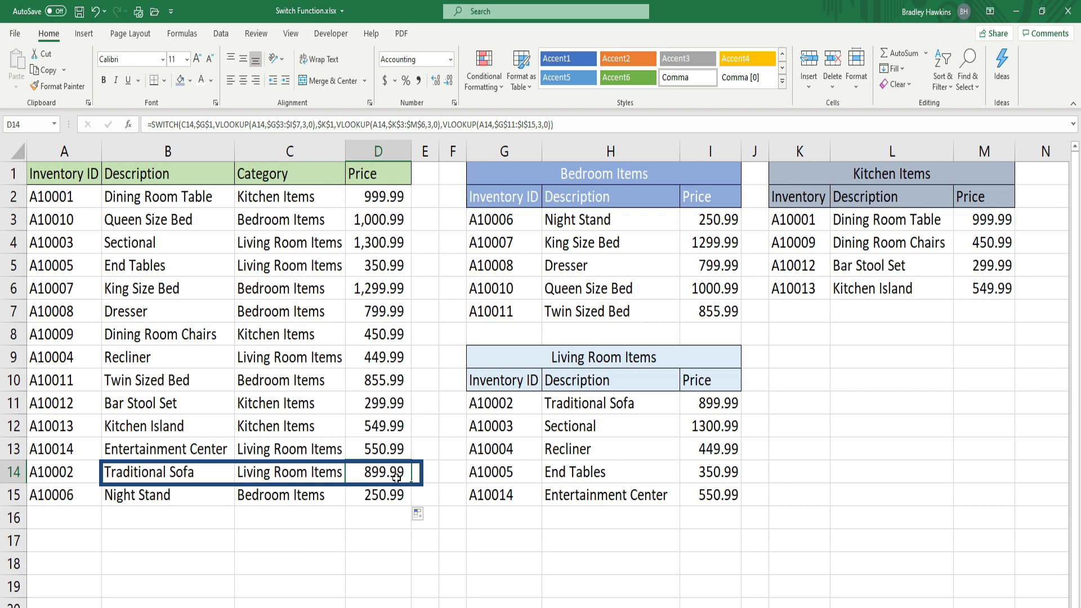
left_click_drag(498, 401, 697, 400)
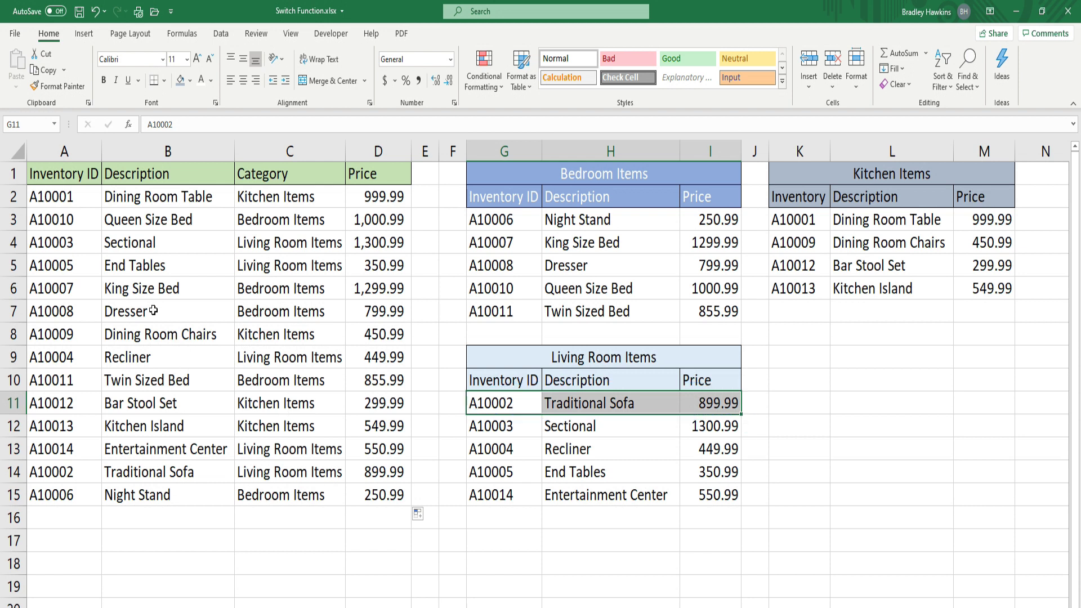
Verify the Dresser's 799.99 price against the Bedroom Items table.
left_click_drag(155, 310, 268, 311)
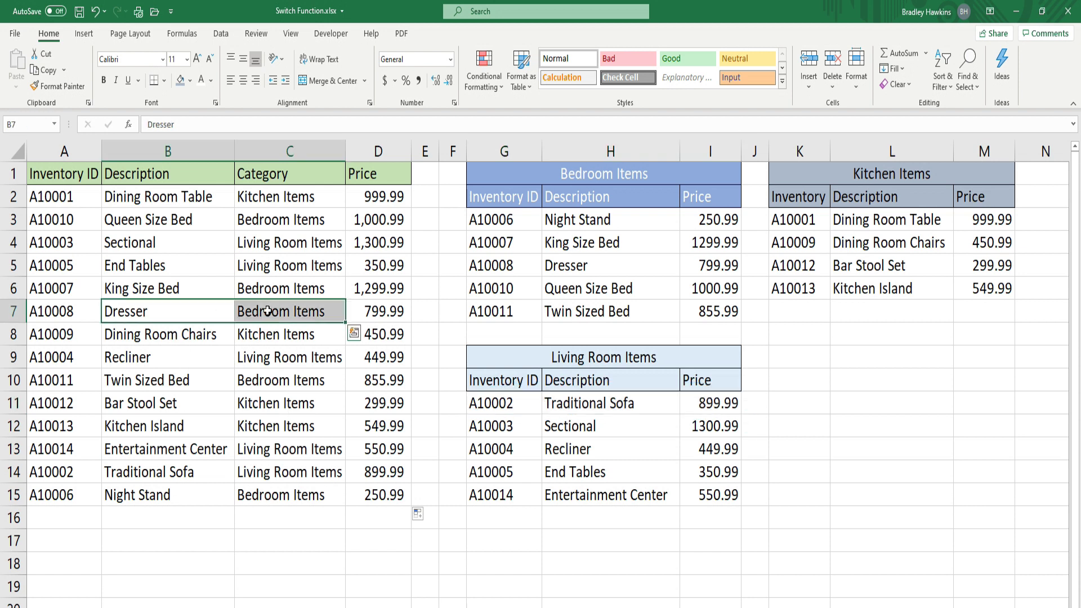
left_click(368, 313)
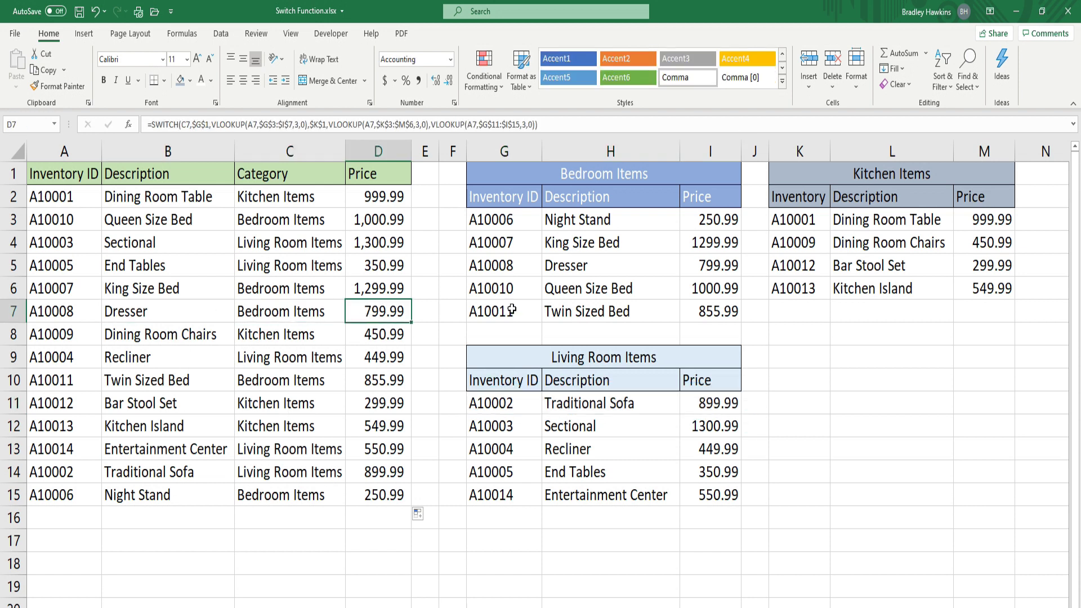
left_click_drag(519, 258, 706, 269)
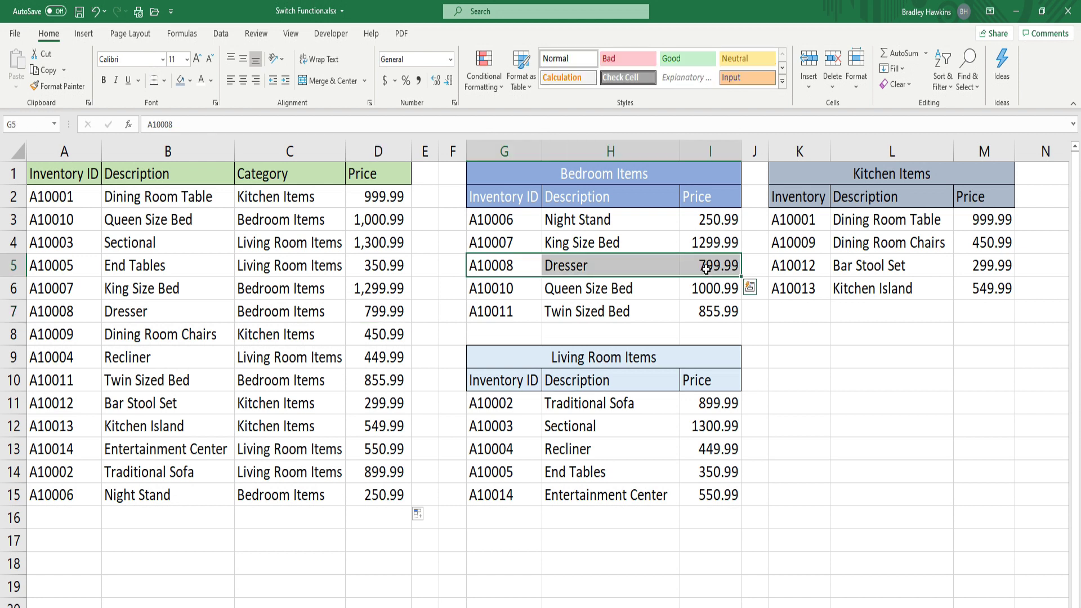
left_click(884, 447)
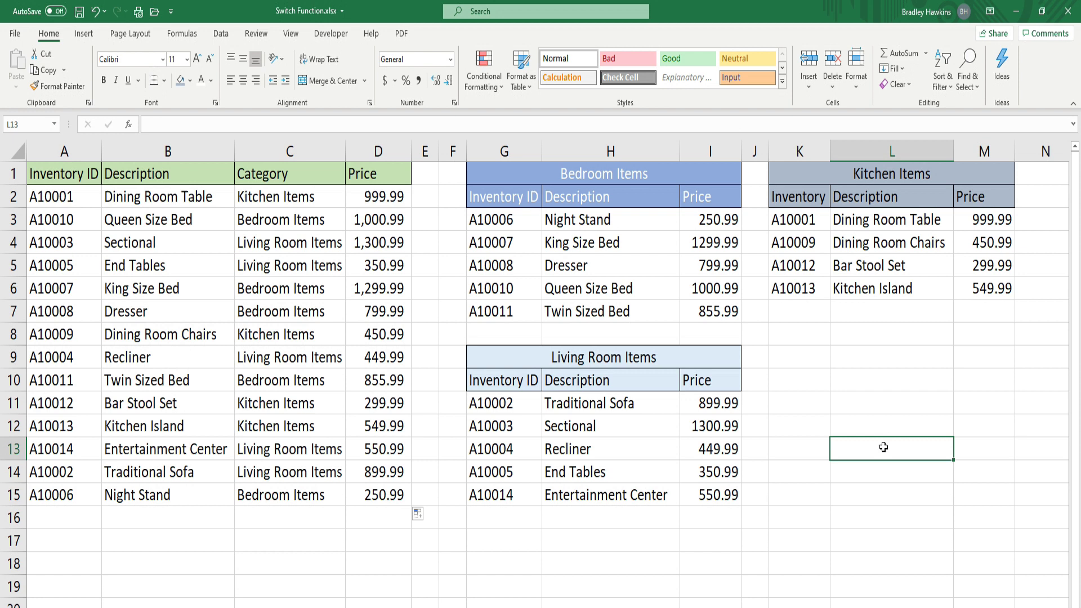